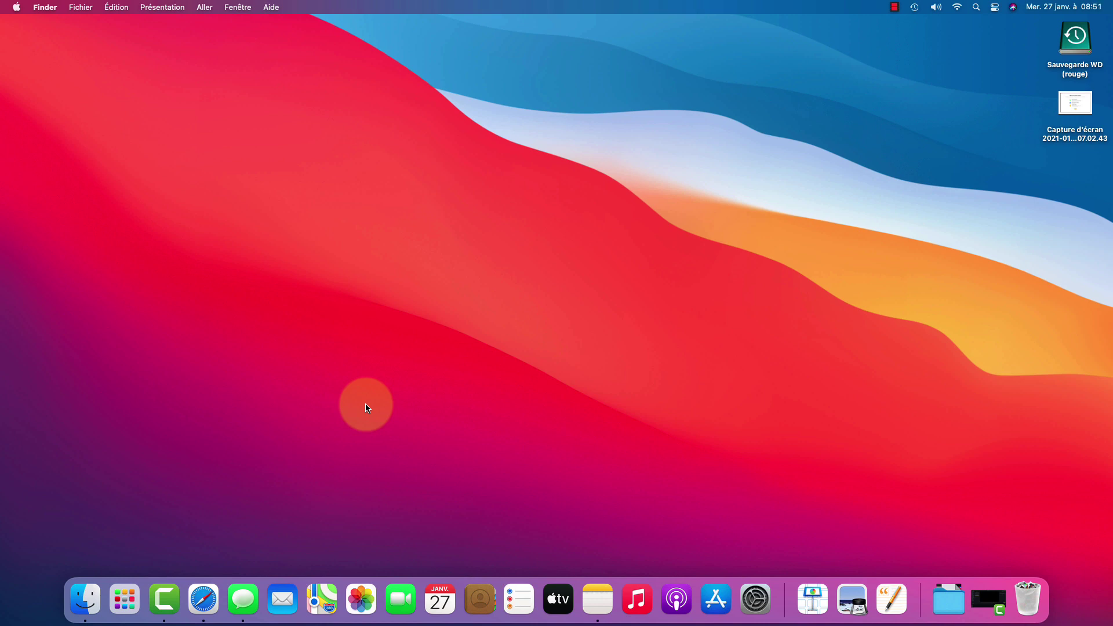
- Open the Pages version of the "Ma lettre" document from the Récents folder in Finder
{"action": "left_click", "coordinate": [83, 598]}
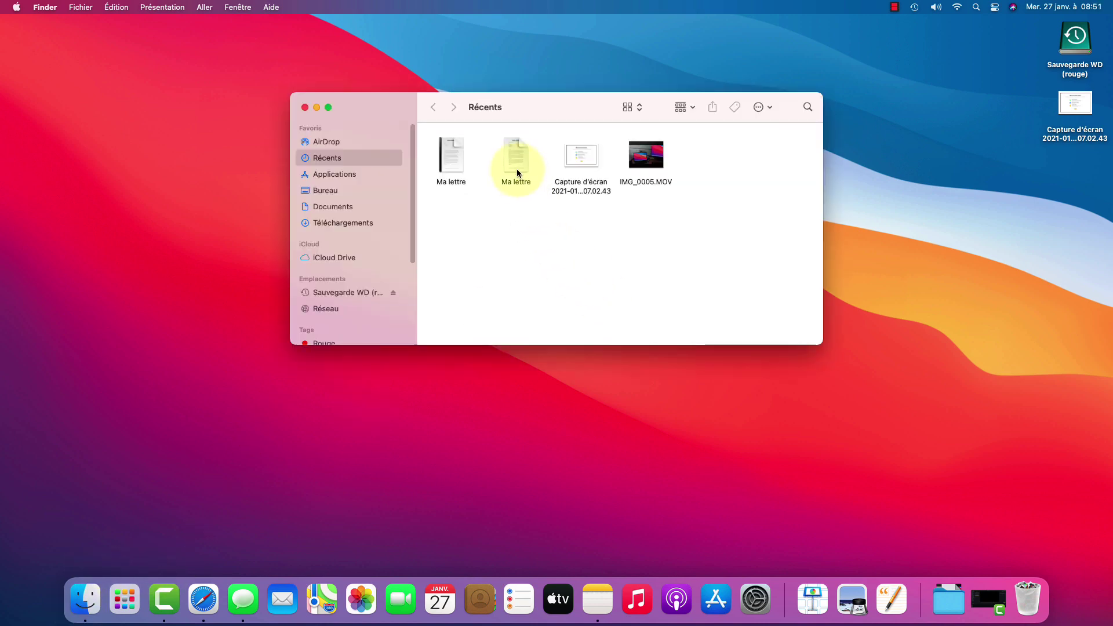
{"action": "left_click", "coordinate": [516, 165]}
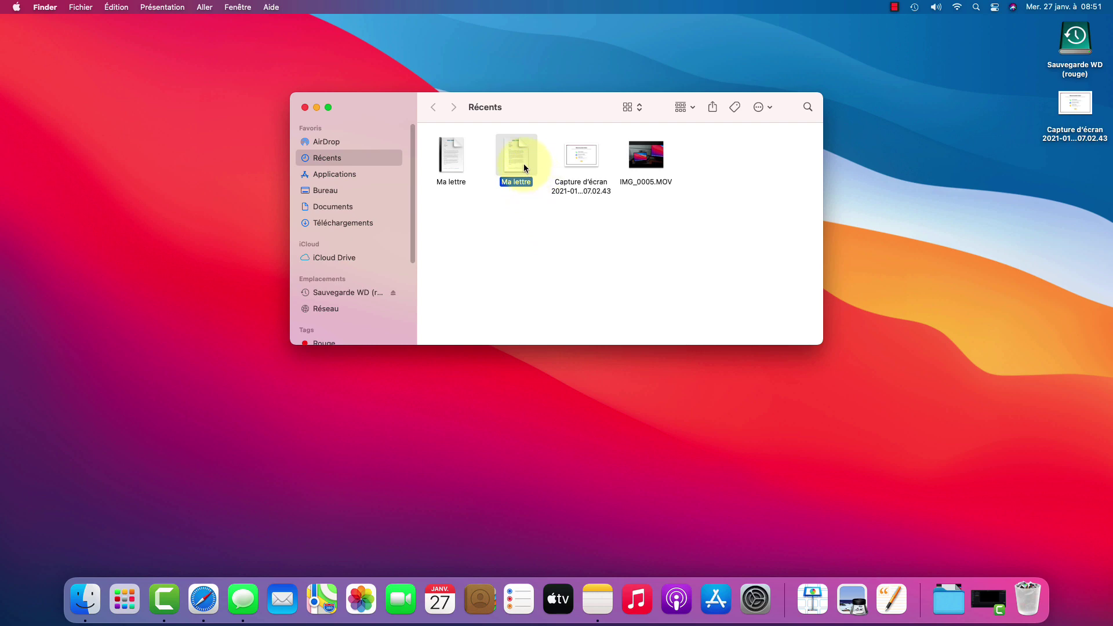
{"action": "double_click", "coordinate": [516, 157]}
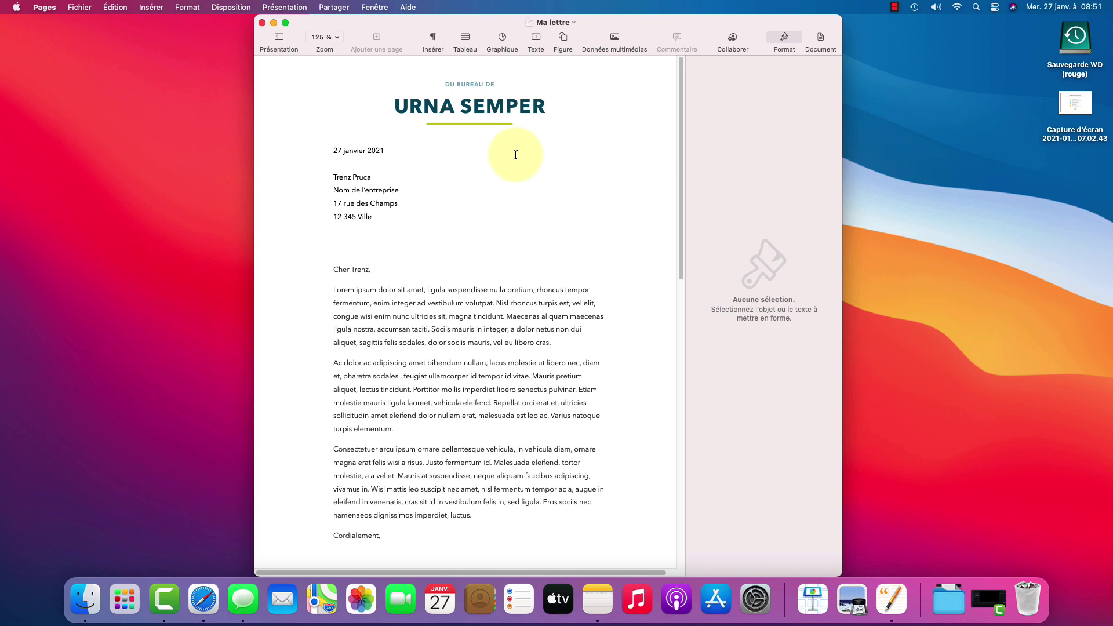
{"action": "left_click_drag", "start_coordinate": [708, 23], "coordinate": [705, 23]}
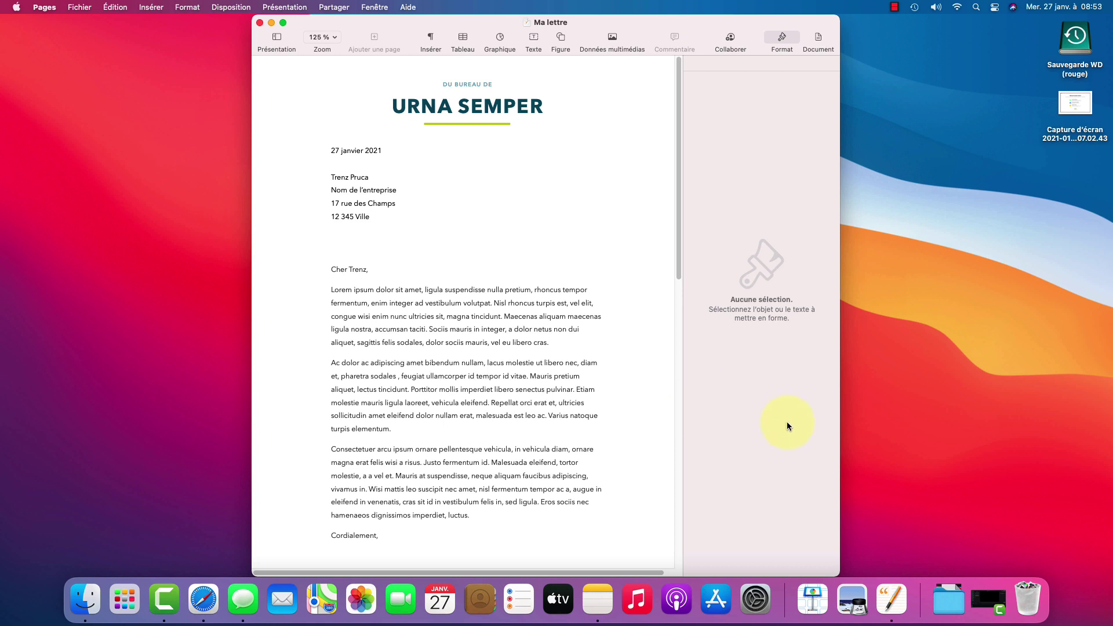
{"action": "left_click", "coordinate": [854, 600]}
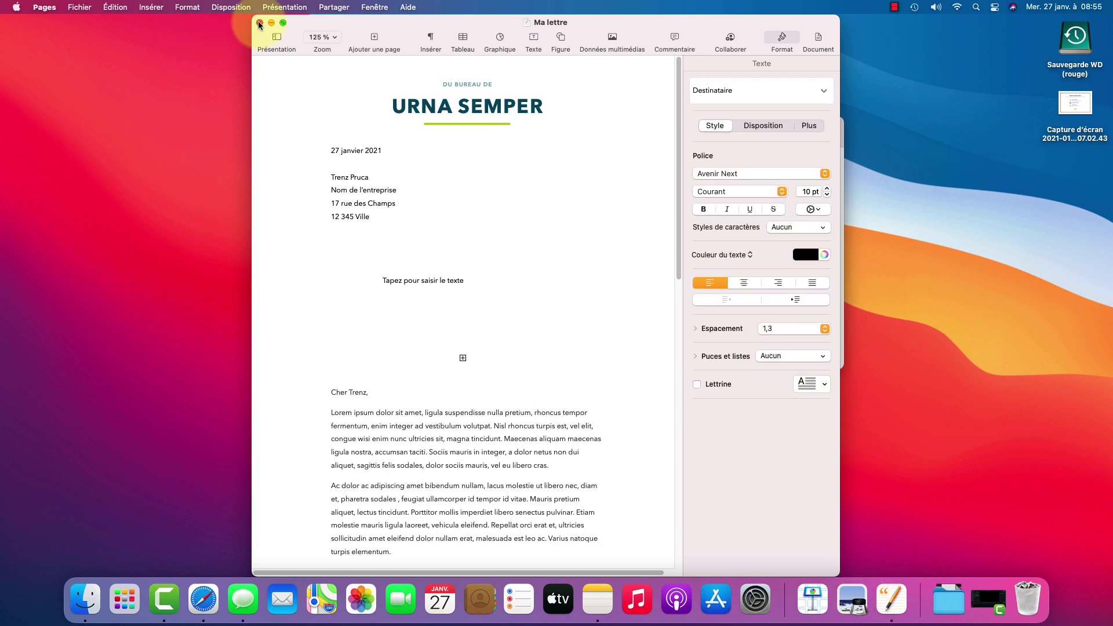
- Close the Pages letter and open the PDF version of "Ma lettre" from the Récents folder
{"action": "left_click", "coordinate": [259, 23]}
{"action": "left_click", "coordinate": [541, 169]}
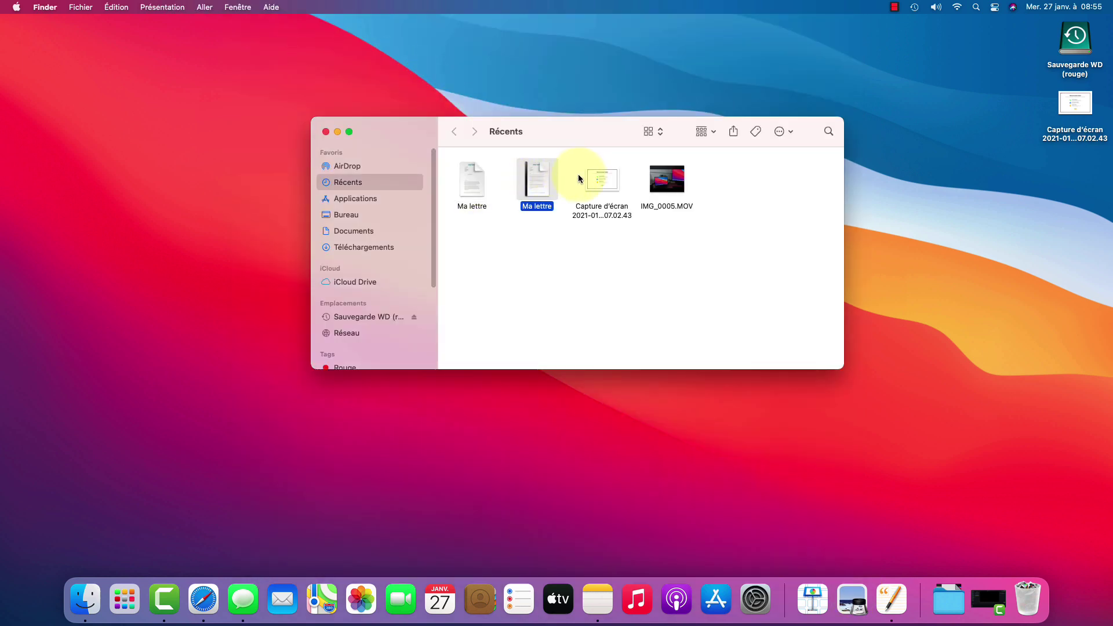
{"action": "left_click", "coordinate": [602, 179]}
{"action": "left_click", "coordinate": [542, 176]}
{"action": "double_click", "coordinate": [535, 169]}
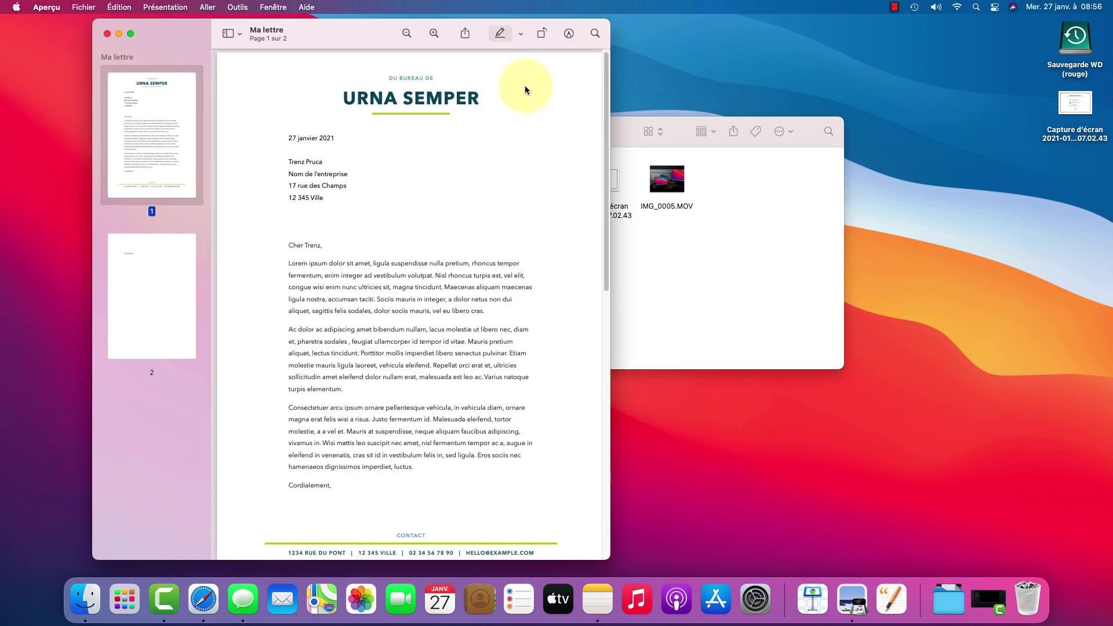
- Show the markup tools for the PDF and start capturing a new signature with the trackpad
{"action": "left_click", "coordinate": [573, 33]}
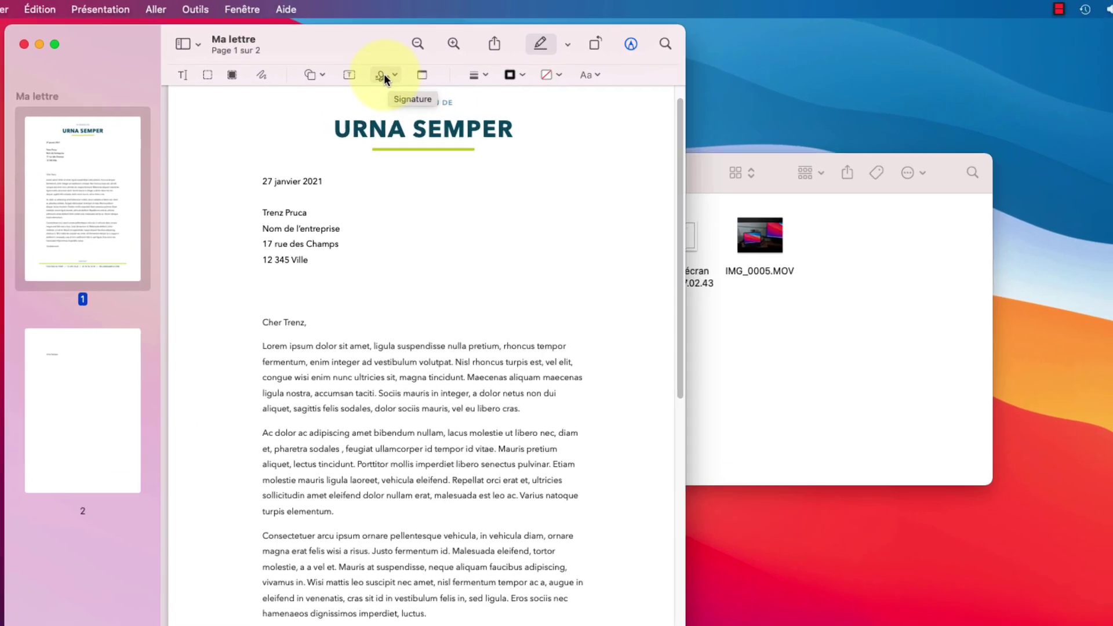
{"action": "left_click", "coordinate": [383, 75]}
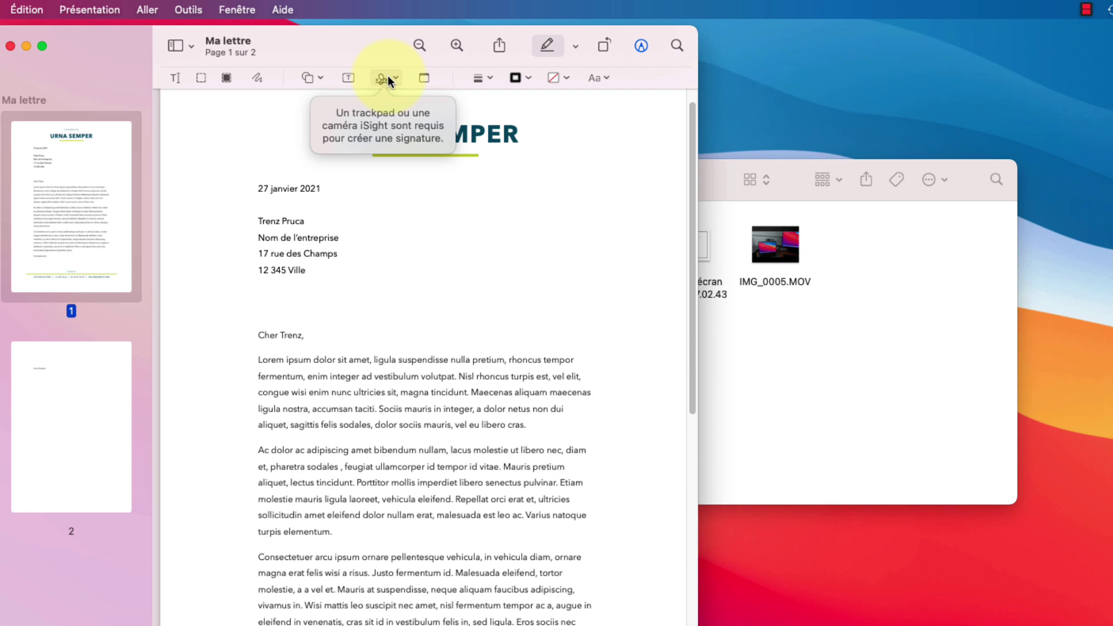
{"action": "left_click", "coordinate": [396, 81]}
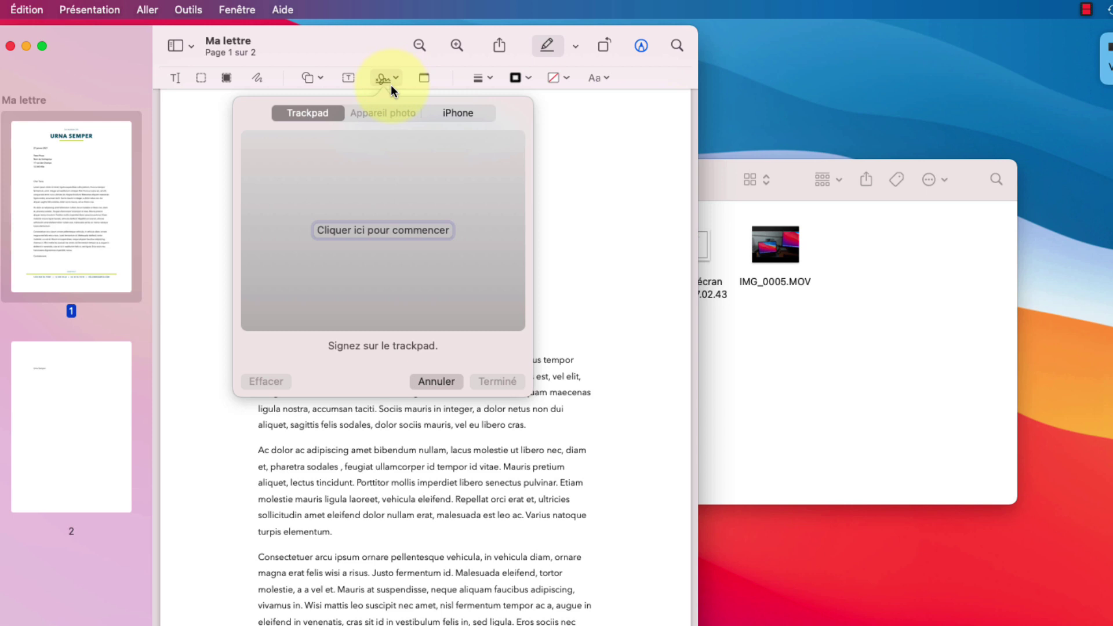
{"action": "left_click", "coordinate": [382, 231]}
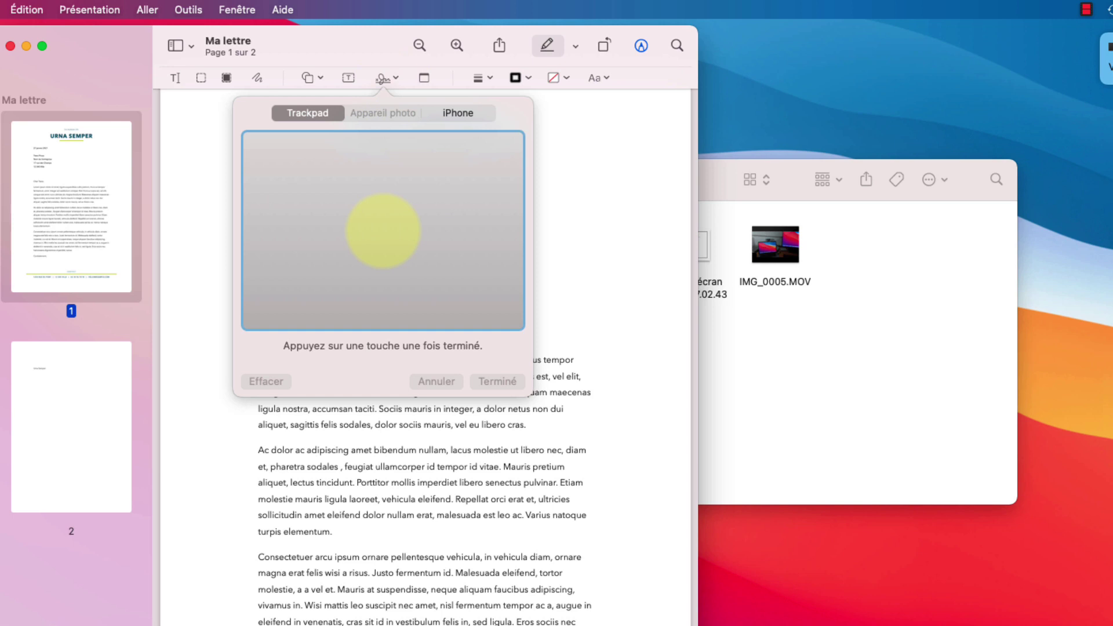
{"action": "mouse_move", "coordinate": [341, 246]}
{"action": "left_mouse_down"}
{"action": "mouse_move", "coordinate": [360, 270]}
{"action": "mouse_move", "coordinate": [375, 251]}
{"action": "mouse_move", "coordinate": [357, 255]}
{"action": "mouse_move", "coordinate": [374, 262]}
{"action": "mouse_move", "coordinate": [403, 220]}
{"action": "mouse_move", "coordinate": [406, 235]}
{"action": "mouse_move", "coordinate": [338, 242]}
{"action": "mouse_move", "coordinate": [442, 258]}
{"action": "mouse_move", "coordinate": [359, 261]}
{"action": "mouse_move", "coordinate": [400, 262]}
{"action": "mouse_move", "coordinate": [341, 288]}
{"action": "mouse_move", "coordinate": [347, 298]}
{"action": "left_mouse_up"}
{"action": "key", "text": "Return"}
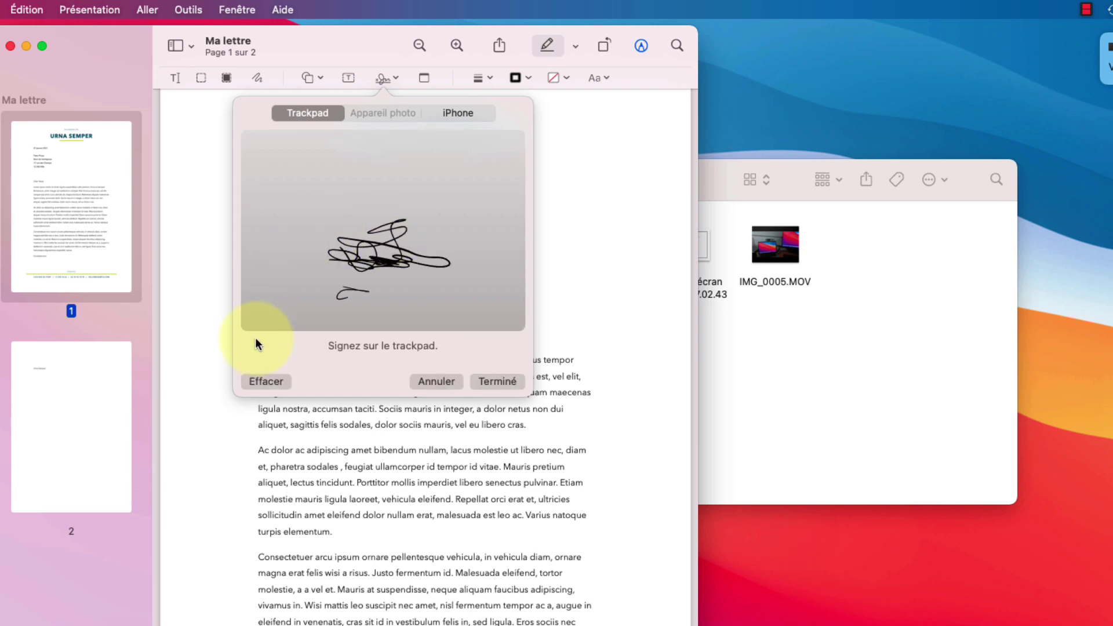
{"action": "left_click", "coordinate": [253, 372]}
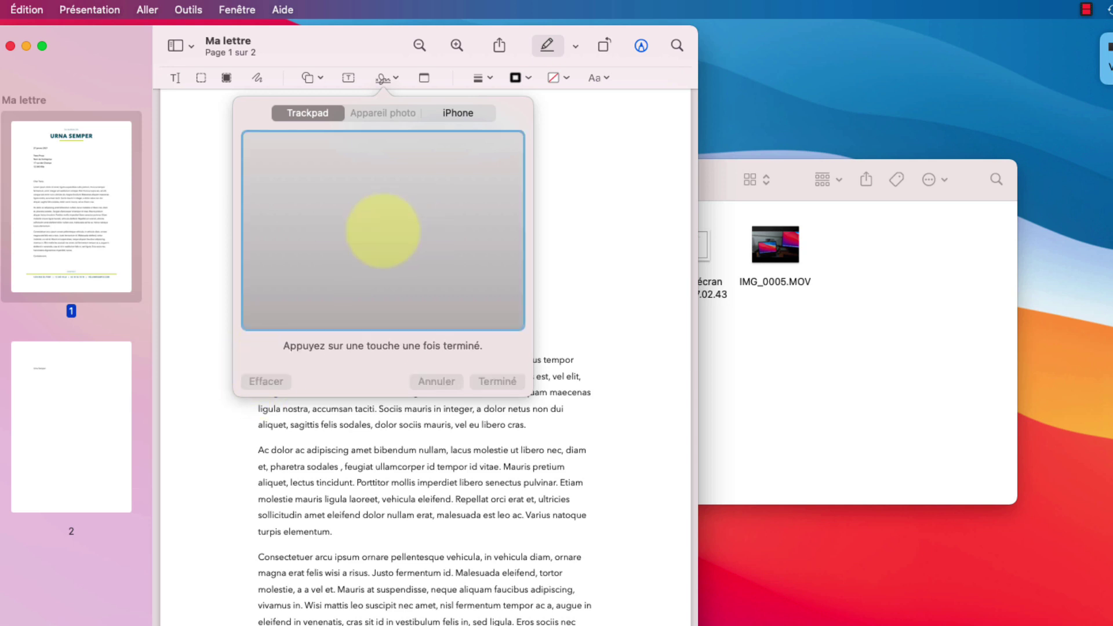
- Draw a looping handwritten signature on the trackpad and save it to the signature list
{"action": "mouse_move", "coordinate": [349, 222]}
{"action": "left_mouse_down"}
{"action": "mouse_move", "coordinate": [394, 228]}
{"action": "mouse_move", "coordinate": [348, 258]}
{"action": "mouse_move", "coordinate": [374, 219]}
{"action": "mouse_move", "coordinate": [383, 249]}
{"action": "mouse_move", "coordinate": [434, 259]}
{"action": "left_mouse_up"}
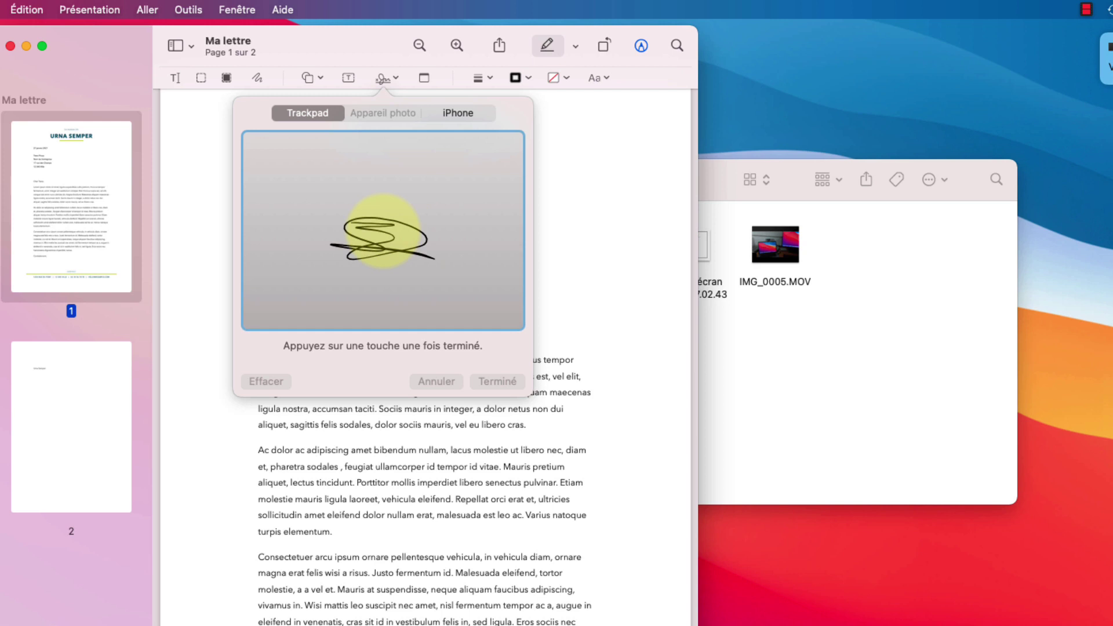
{"action": "key", "text": "space"}
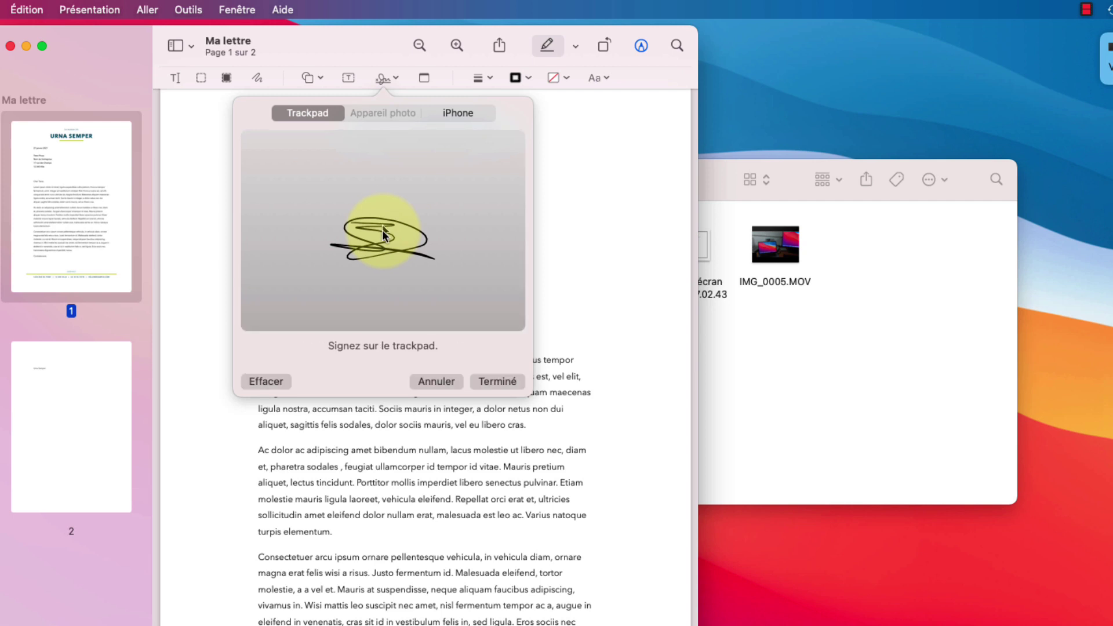
{"action": "left_click", "coordinate": [502, 380]}
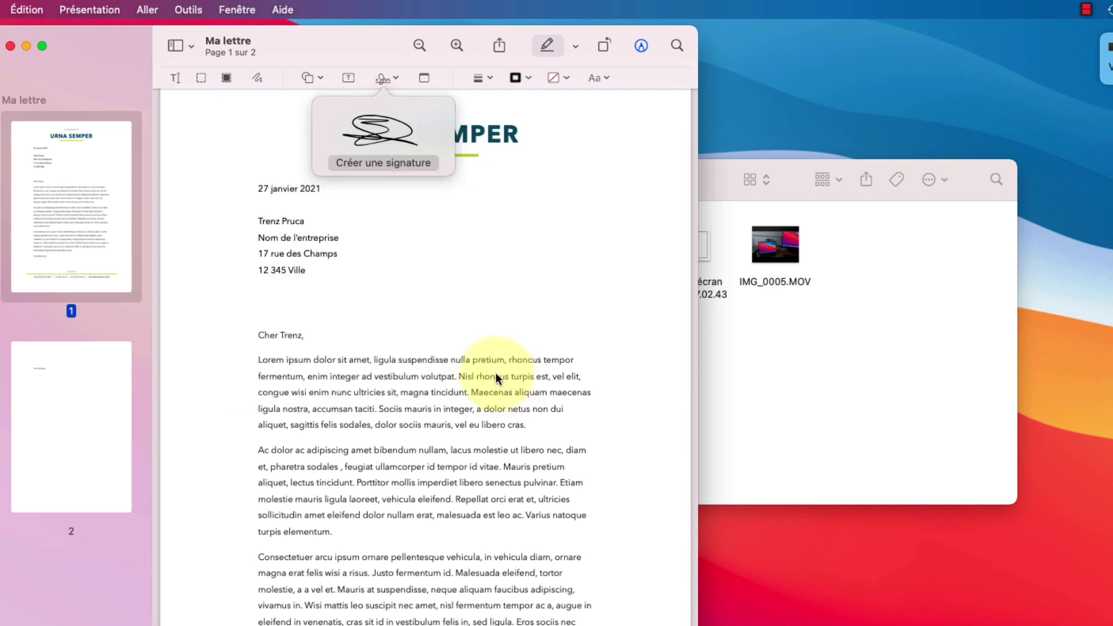
- Create a second trackpad signature with the handwritten initials "A B" and save it to the signature list
{"action": "left_click", "coordinate": [379, 165]}
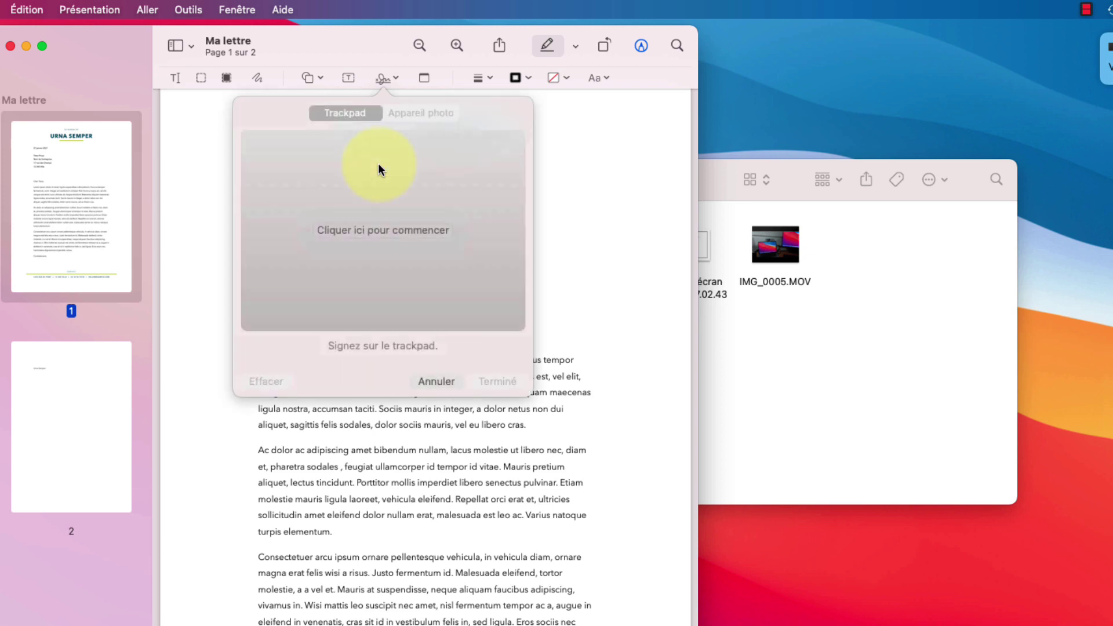
{"action": "left_click", "coordinate": [386, 231]}
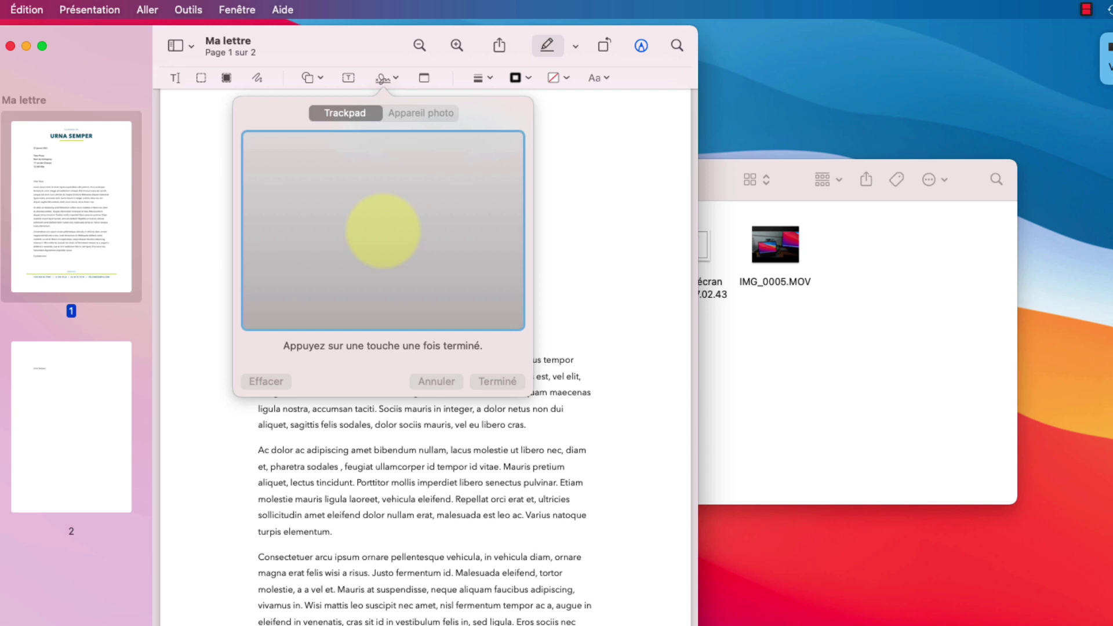
{"action": "mouse_move", "coordinate": [289, 262]}
{"action": "left_mouse_down"}
{"action": "mouse_move", "coordinate": [321, 215]}
{"action": "mouse_move", "coordinate": [306, 273]}
{"action": "mouse_move", "coordinate": [308, 241]}
{"action": "mouse_move", "coordinate": [332, 244]}
{"action": "left_mouse_up"}
{"action": "mouse_move", "coordinate": [392, 219]}
{"action": "left_mouse_down"}
{"action": "mouse_move", "coordinate": [378, 275]}
{"action": "mouse_move", "coordinate": [382, 224]}
{"action": "mouse_move", "coordinate": [410, 238]}
{"action": "mouse_move", "coordinate": [393, 244]}
{"action": "mouse_move", "coordinate": [400, 265]}
{"action": "mouse_move", "coordinate": [382, 276]}
{"action": "left_mouse_up"}
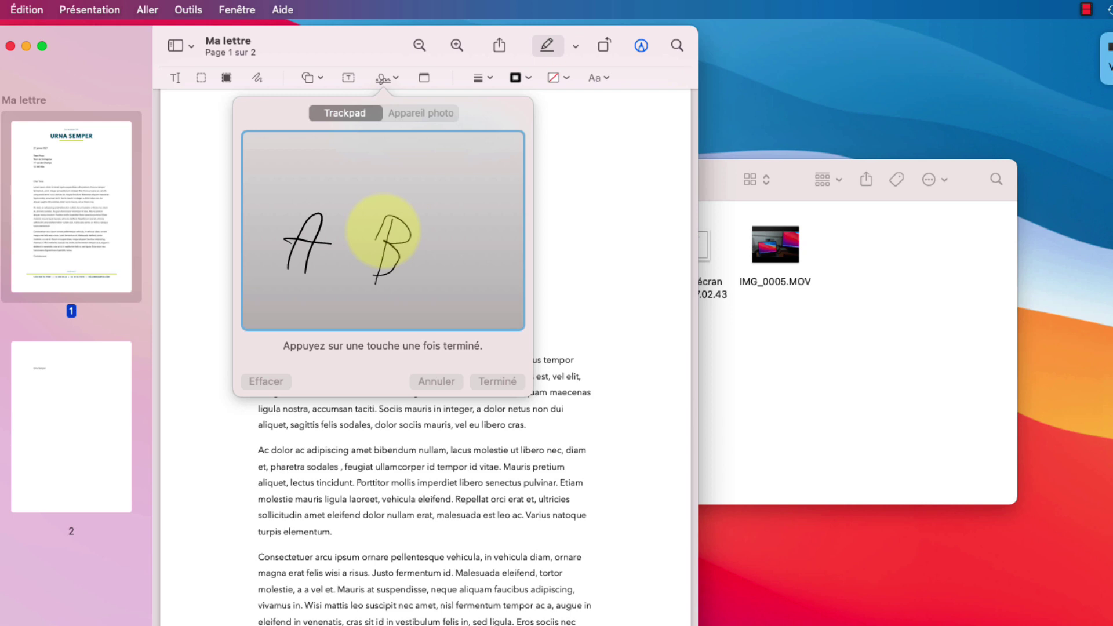
{"action": "key", "text": "space"}
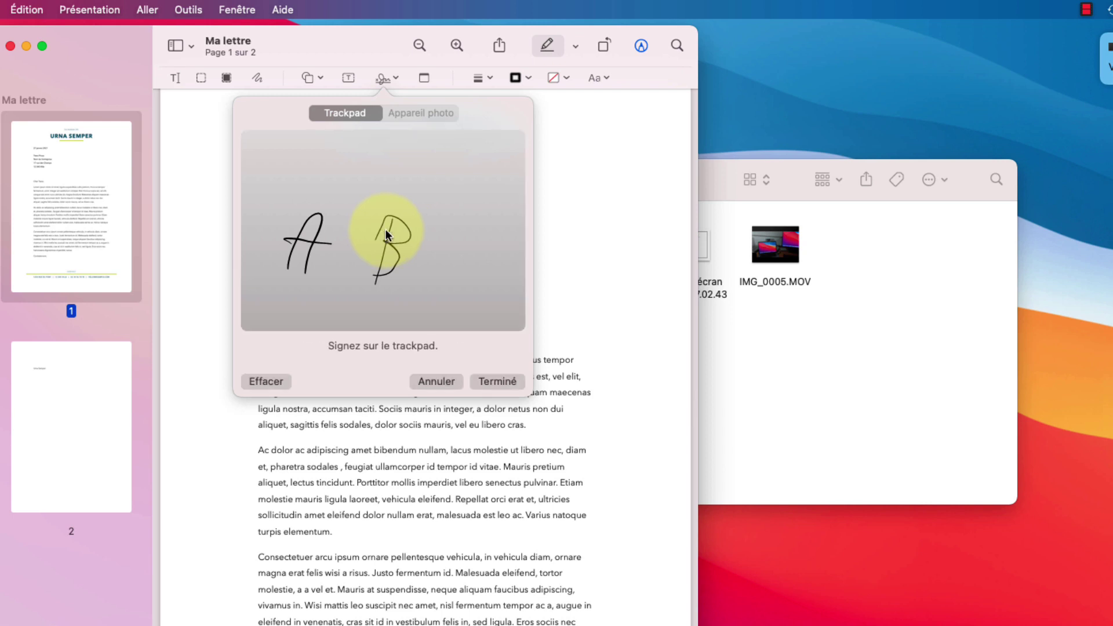
{"action": "left_click", "coordinate": [489, 381]}
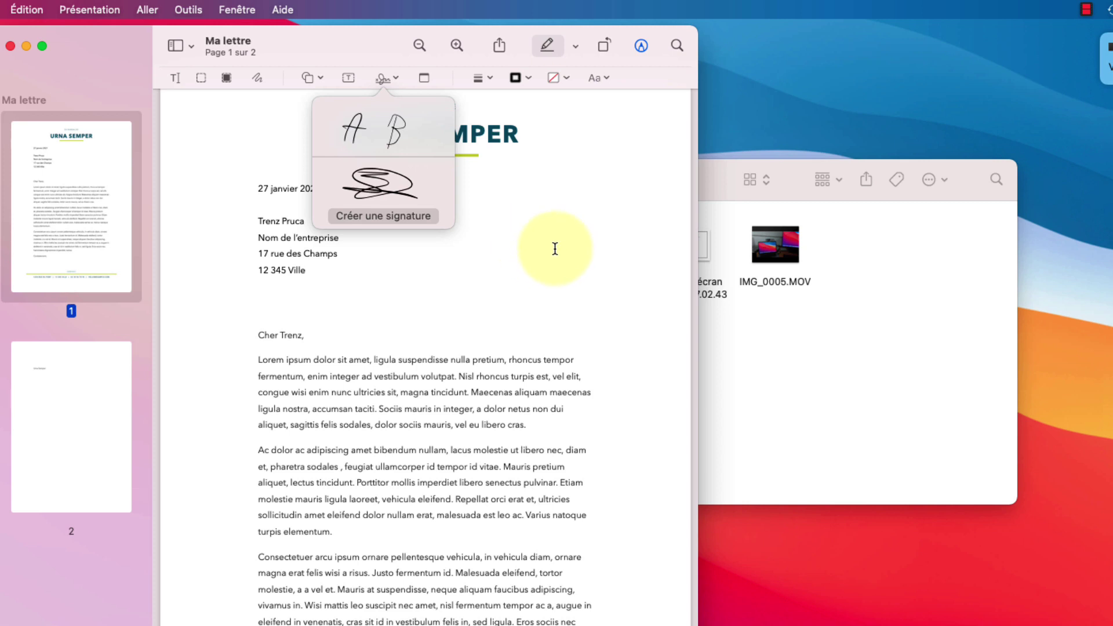
{"action": "left_click", "coordinate": [524, 227]}
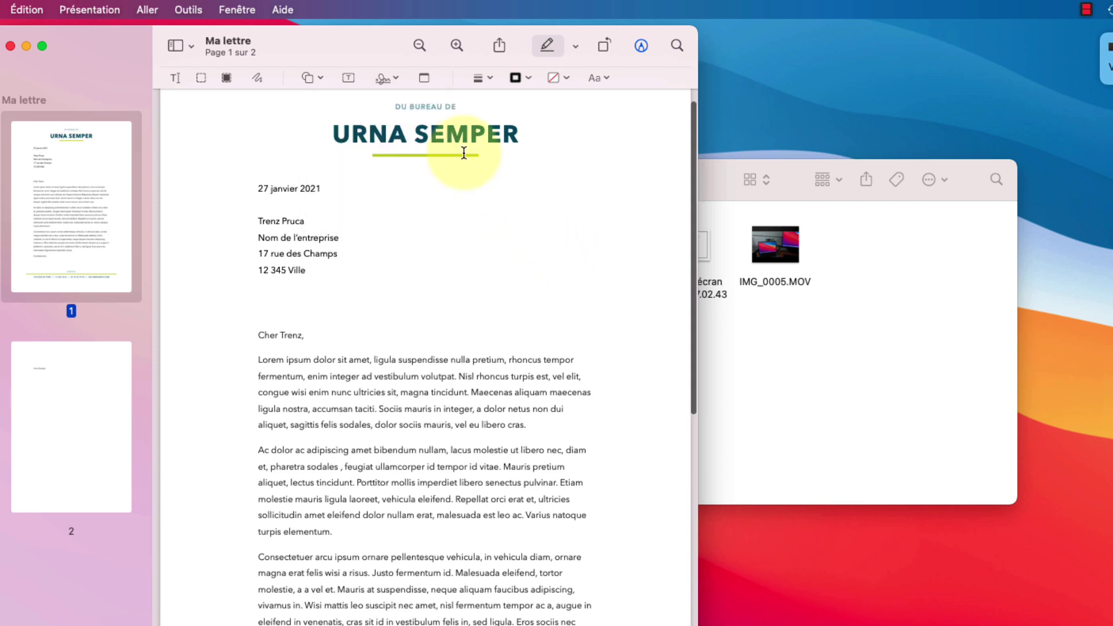
- Insert the looping signature on page 1 and place it beside "Cordialement," just above the contact footer
{"action": "left_click", "coordinate": [385, 77]}
{"action": "left_click", "coordinate": [391, 189]}
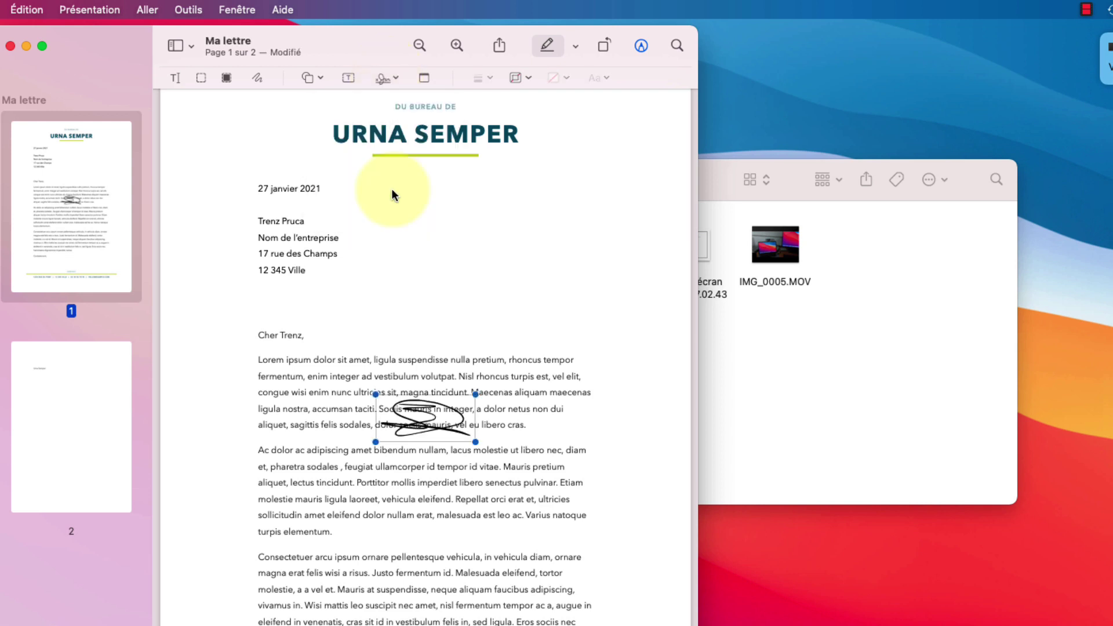
{"action": "mouse_move", "coordinate": [402, 422]}
{"action": "left_mouse_down"}
{"action": "mouse_move", "coordinate": [406, 377]}
{"action": "mouse_move", "coordinate": [463, 571]}
{"action": "left_mouse_up"}
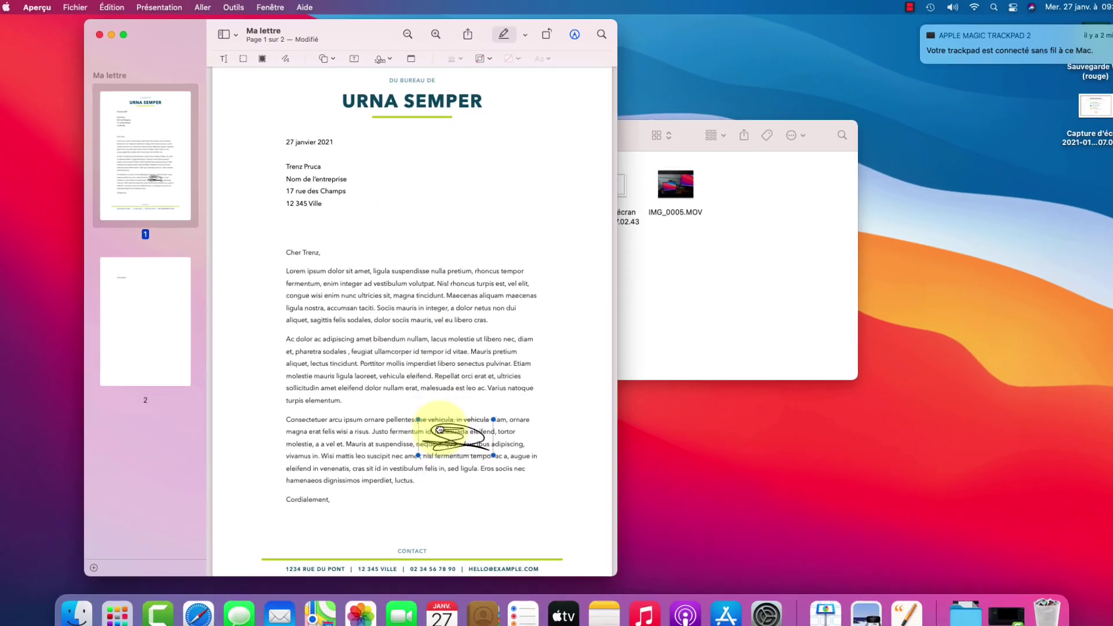
{"action": "mouse_move", "coordinate": [441, 430]}
{"action": "left_mouse_down"}
{"action": "mouse_move", "coordinate": [453, 490]}
{"action": "mouse_move", "coordinate": [385, 498]}
{"action": "mouse_move", "coordinate": [470, 510]}
{"action": "mouse_move", "coordinate": [419, 455]}
{"action": "mouse_move", "coordinate": [471, 491]}
{"action": "mouse_move", "coordinate": [436, 473]}
{"action": "left_mouse_up"}
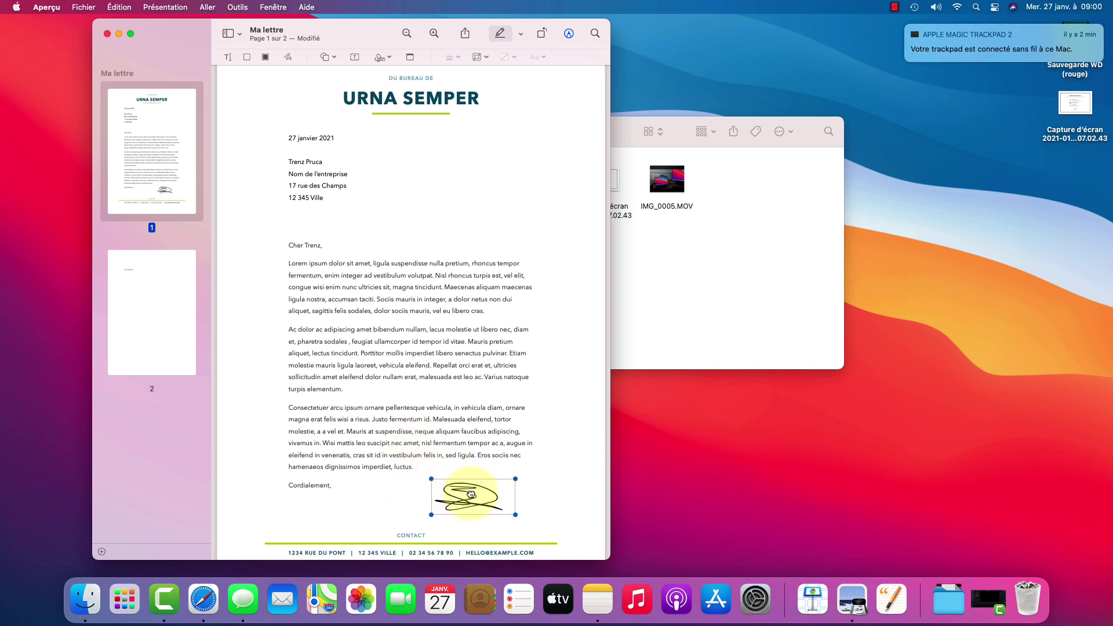
{"action": "left_click_drag", "start_coordinate": [479, 502], "coordinate": [471, 500]}
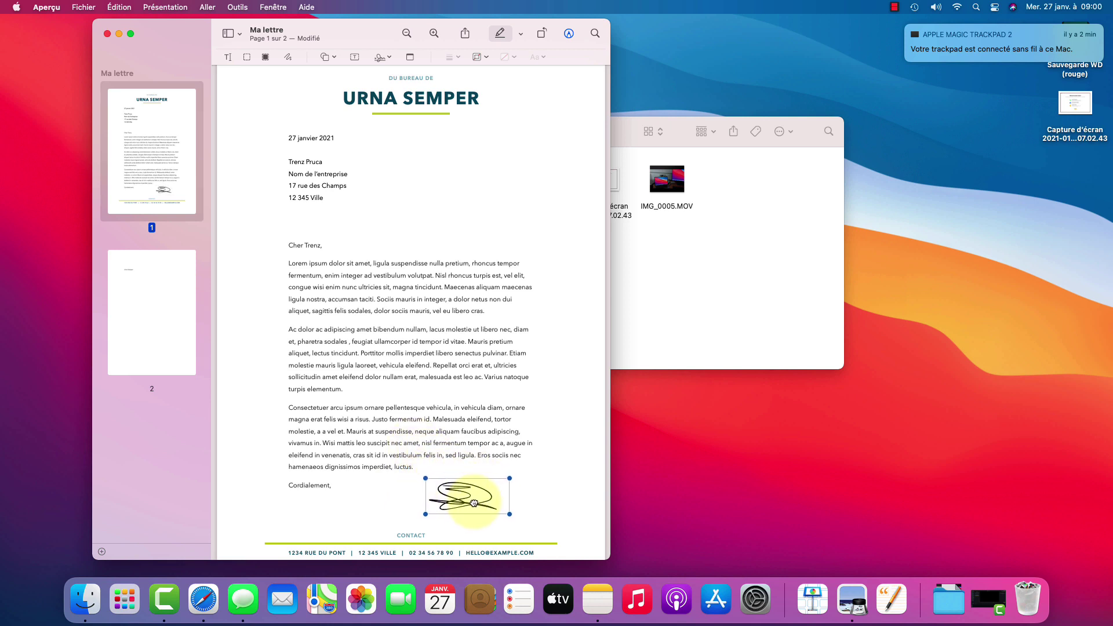
{"action": "left_click", "coordinate": [444, 339]}
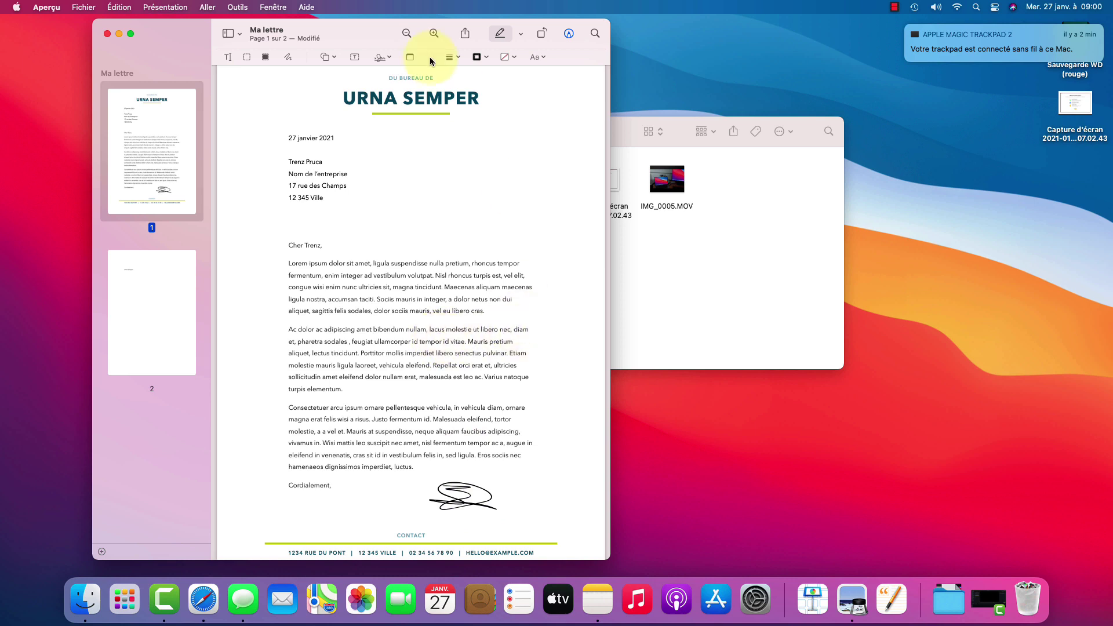
- Insert the "A B" initials at a small size in the lower-right corner of page 1, above the footer line
{"action": "left_click", "coordinate": [382, 58]}
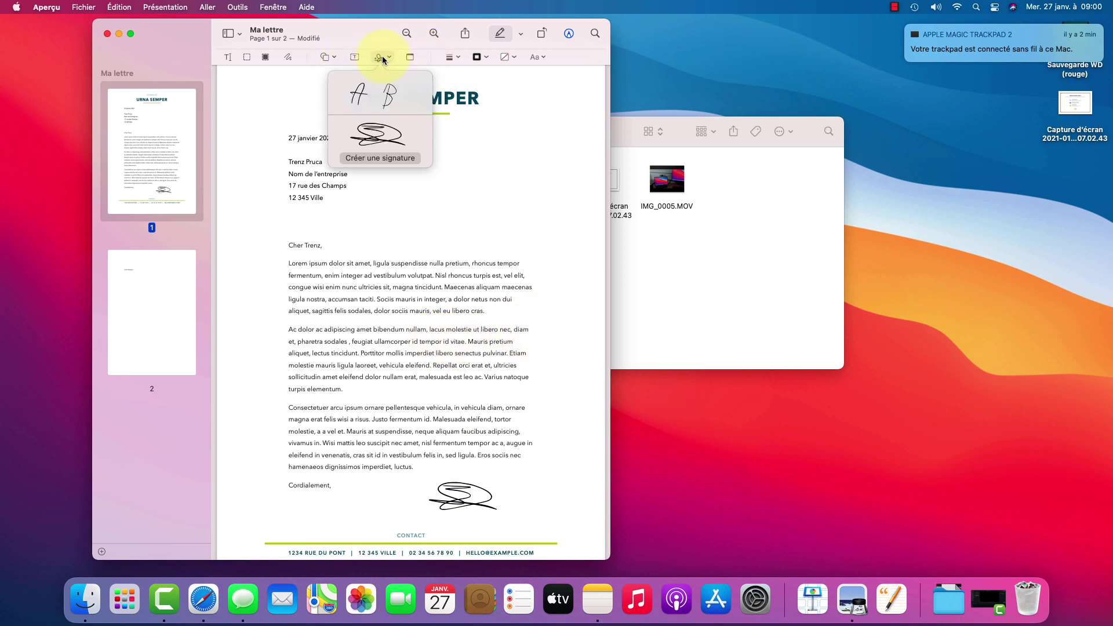
{"action": "left_click", "coordinate": [373, 96]}
{"action": "mouse_move", "coordinate": [422, 314]}
{"action": "left_mouse_down"}
{"action": "mouse_move", "coordinate": [505, 394]}
{"action": "mouse_move", "coordinate": [530, 487]}
{"action": "mouse_move", "coordinate": [587, 488]}
{"action": "mouse_move", "coordinate": [562, 515]}
{"action": "left_mouse_up"}
{"action": "left_click", "coordinate": [552, 342]}
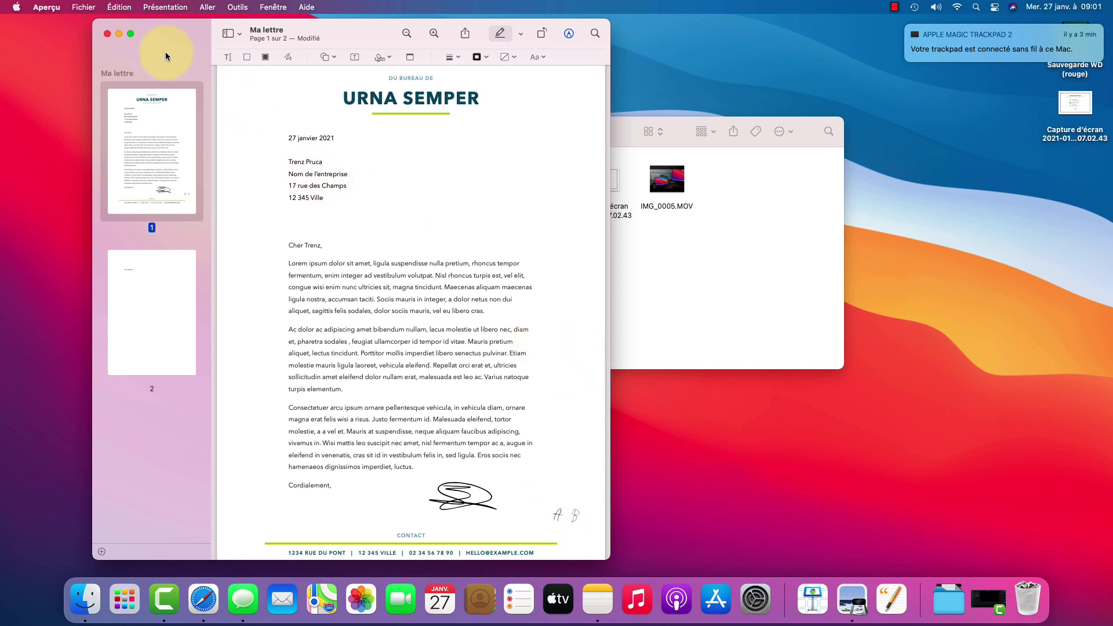
- Close the signed PDF and reopen "Ma lettre" from the Récents folder
{"action": "left_click", "coordinate": [107, 33]}
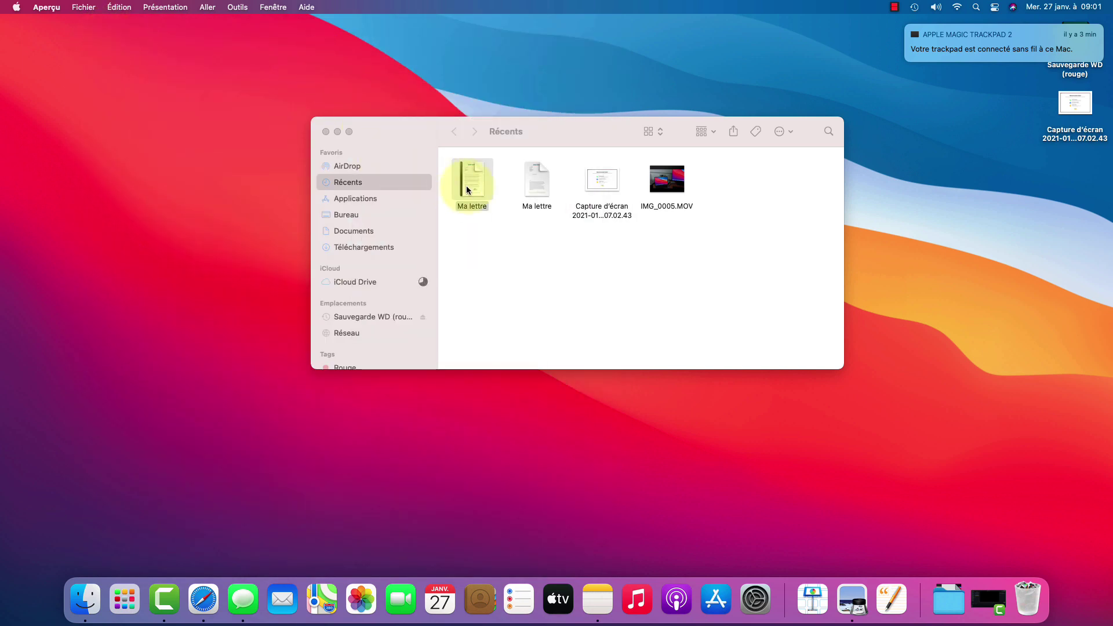
{"action": "double_click", "coordinate": [469, 187]}
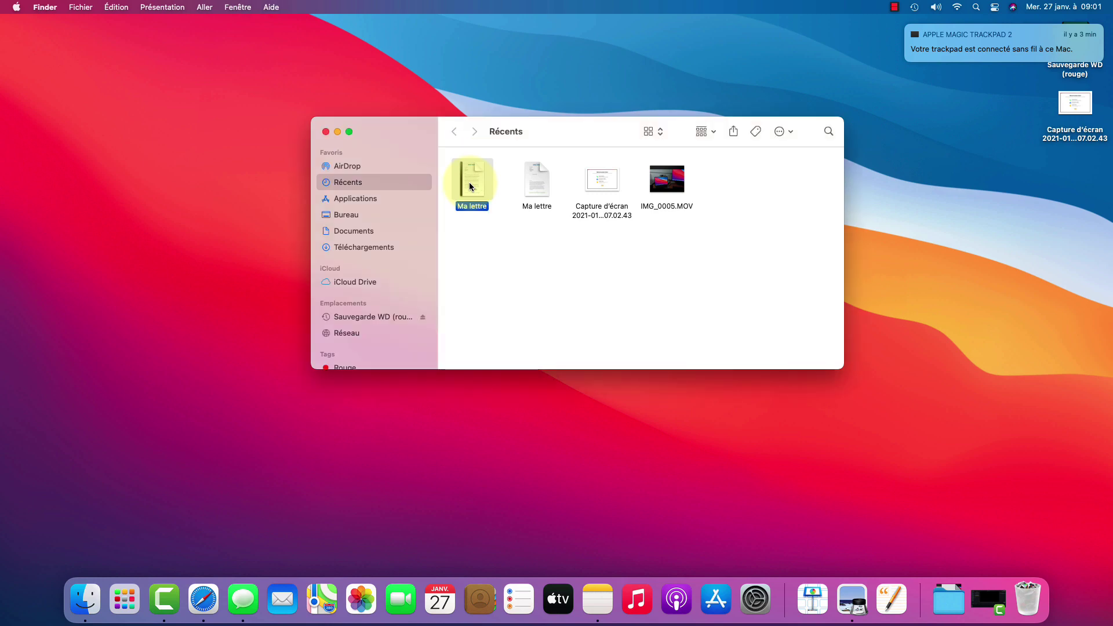